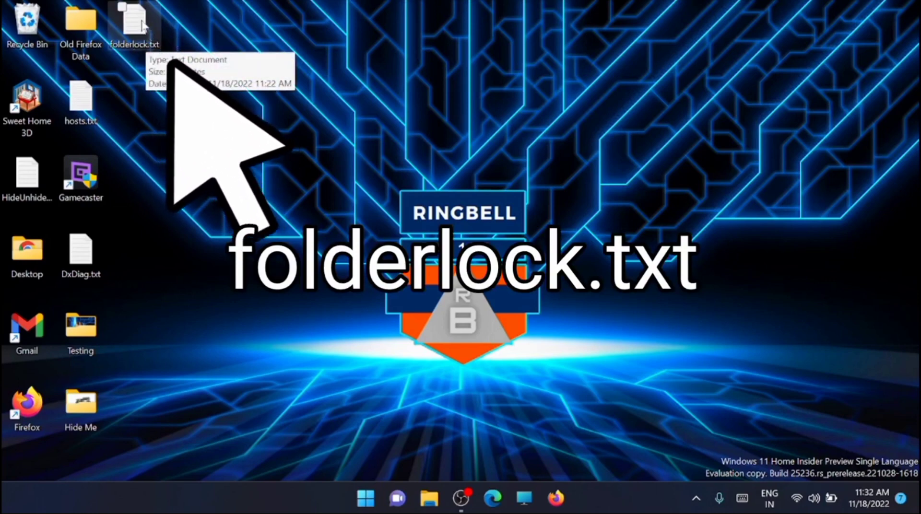
Open folderlock.txt and replace YOUR PASSWORD on the if NOT %pass%== line with your chosen password
double_click(142, 27)
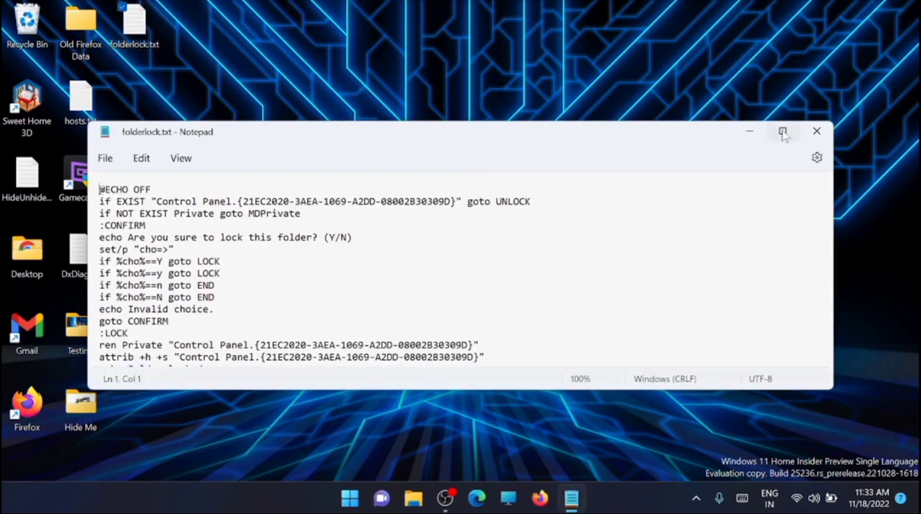
left_click(782, 132)
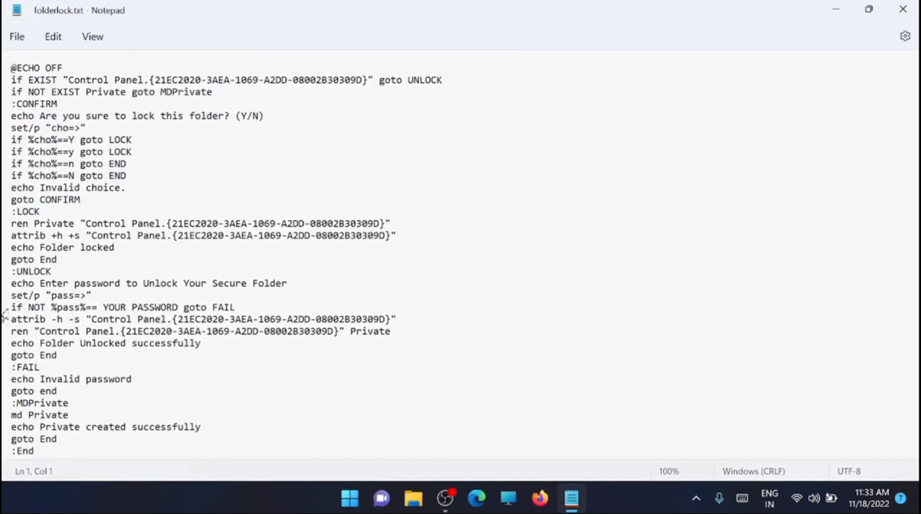
left_click_drag(11, 307, 103, 309)
left_click(234, 307)
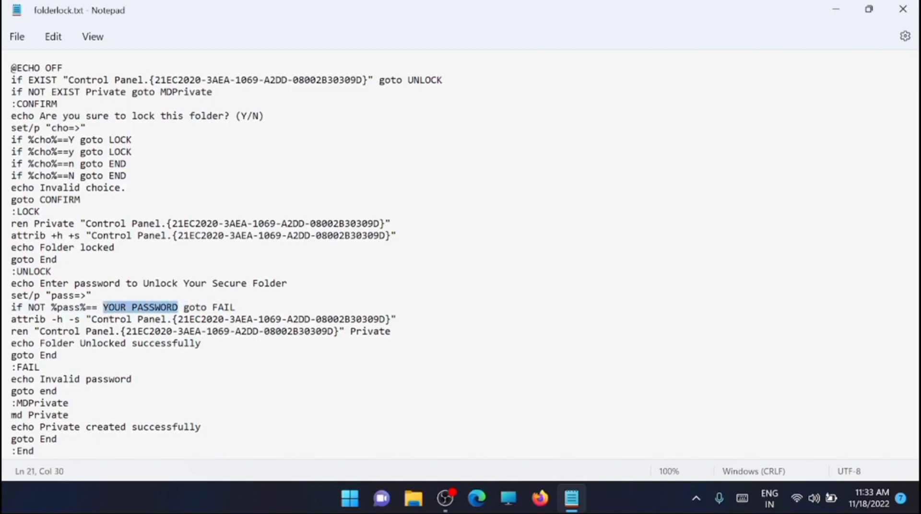
type("1234")
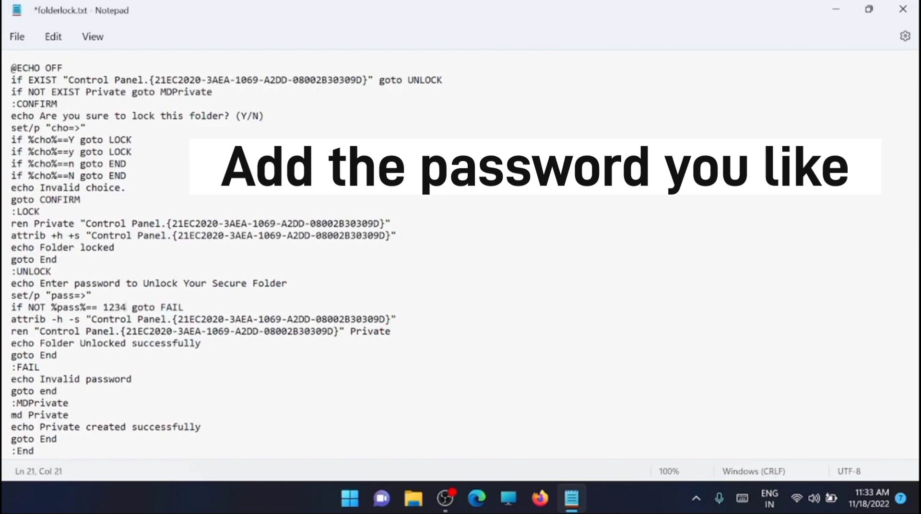
type("5")
Save the script to the Desktop as folderlock.bat with file type All files (*.*)
left_click(17, 37)
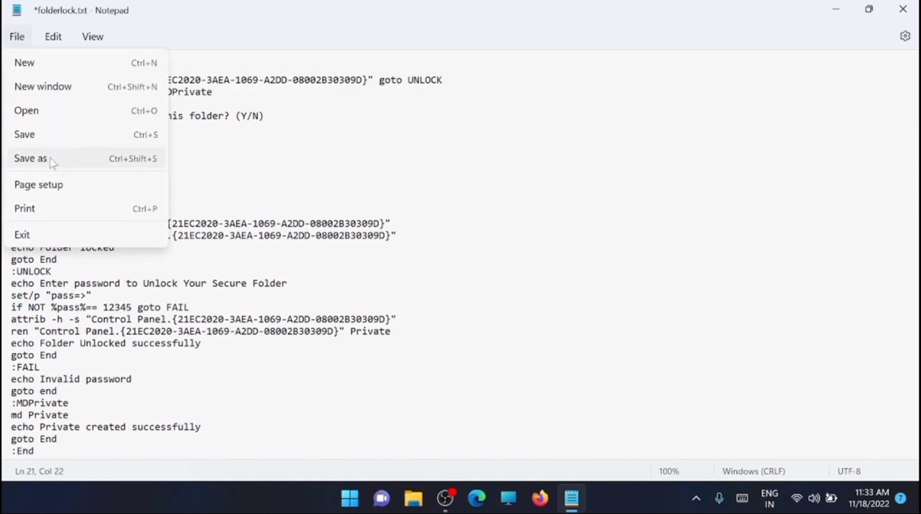
left_click(30, 158)
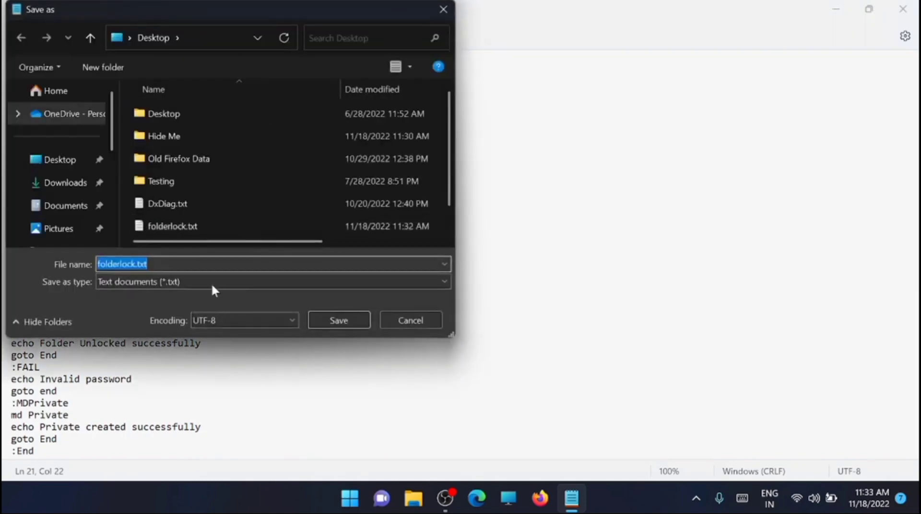
left_click(180, 281)
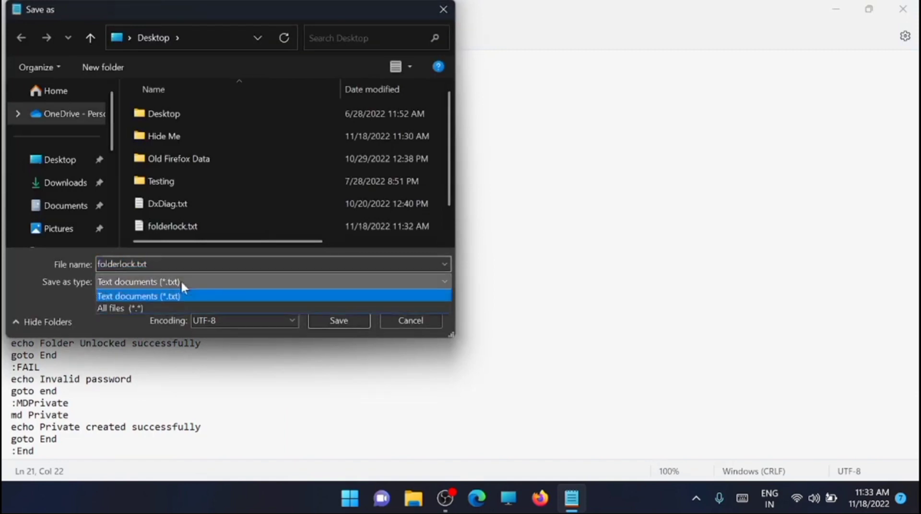
left_click(153, 307)
left_click(122, 263)
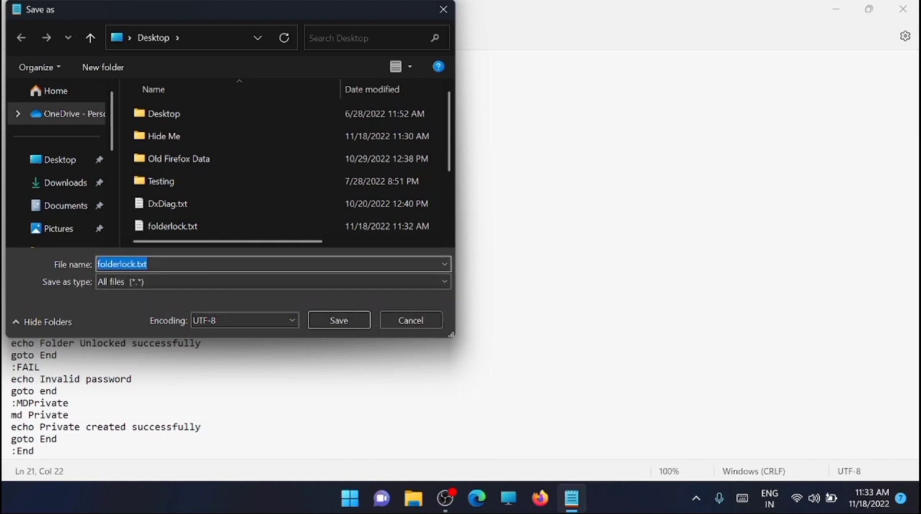
key("End")
key("BackSpace")
key("BackSpace")
key("BackSpace")
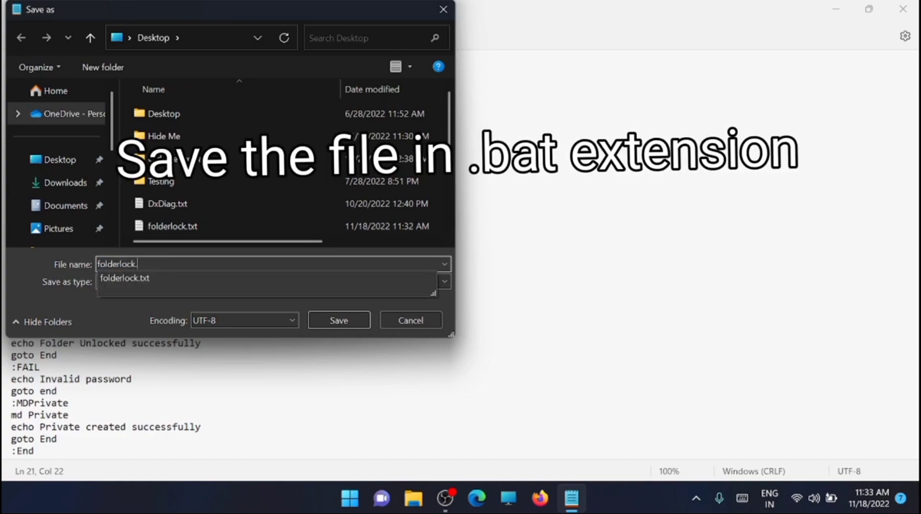
type("bat")
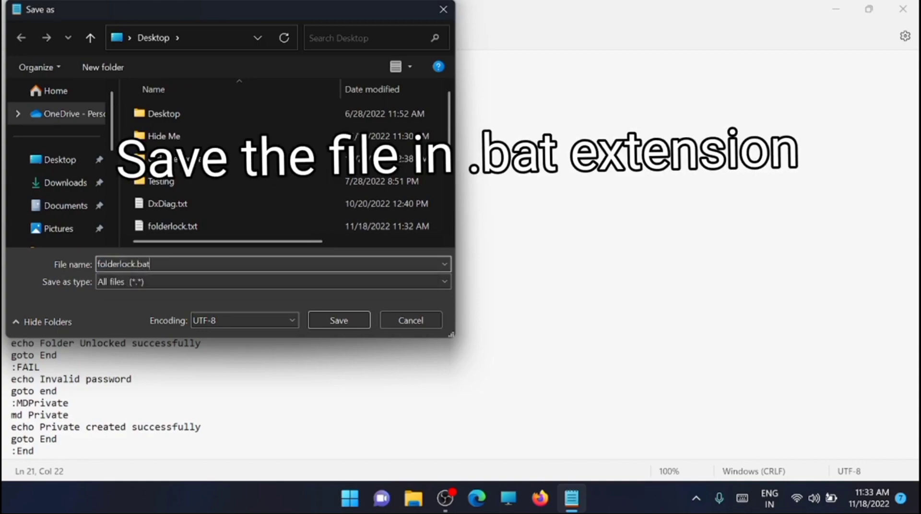
left_click(338, 317)
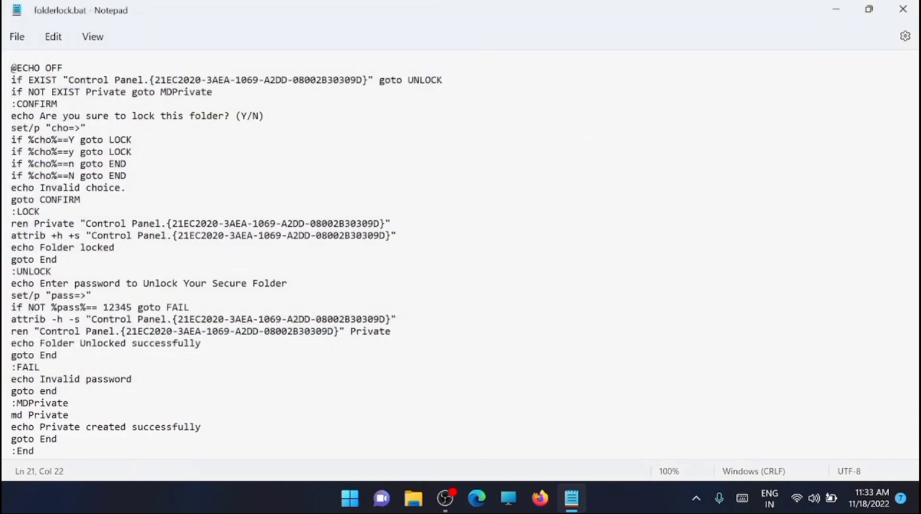
Close Notepad so the desktop shows folderlock.bat beside folderlock.txt
left_click(902, 8)
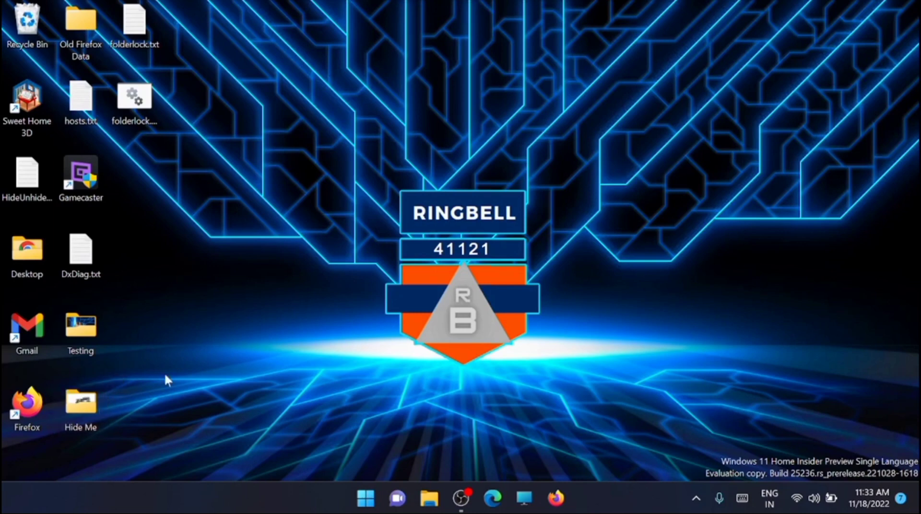
Open the Hide Me folder and paste a copy of folderlock.bat from the desktop into it
double_click(82, 412)
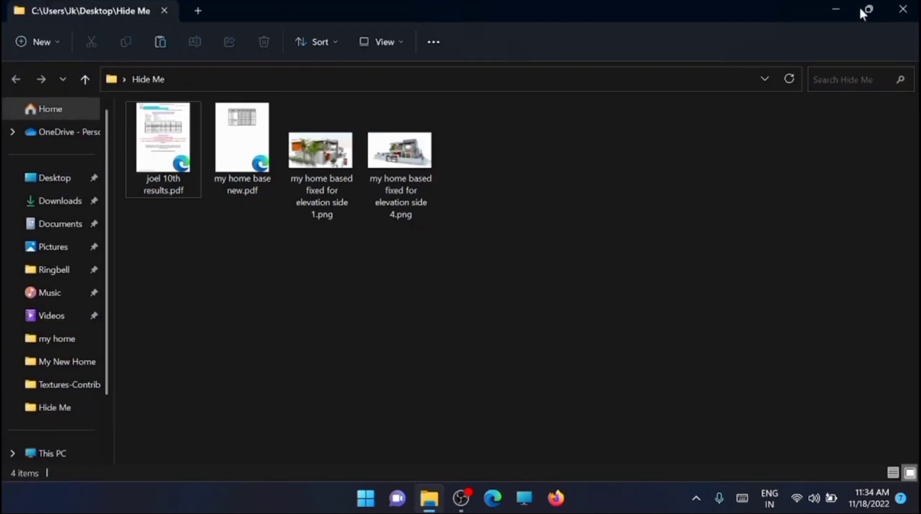
left_click(868, 11)
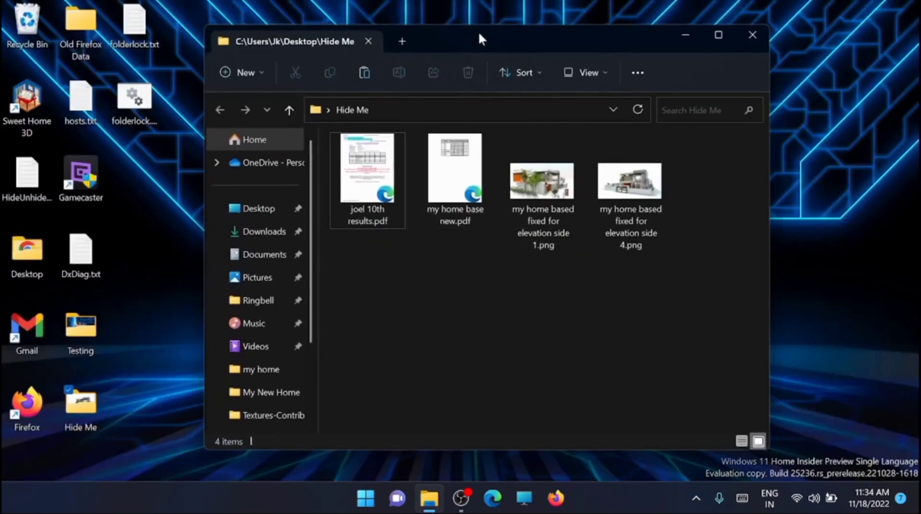
left_click(146, 113)
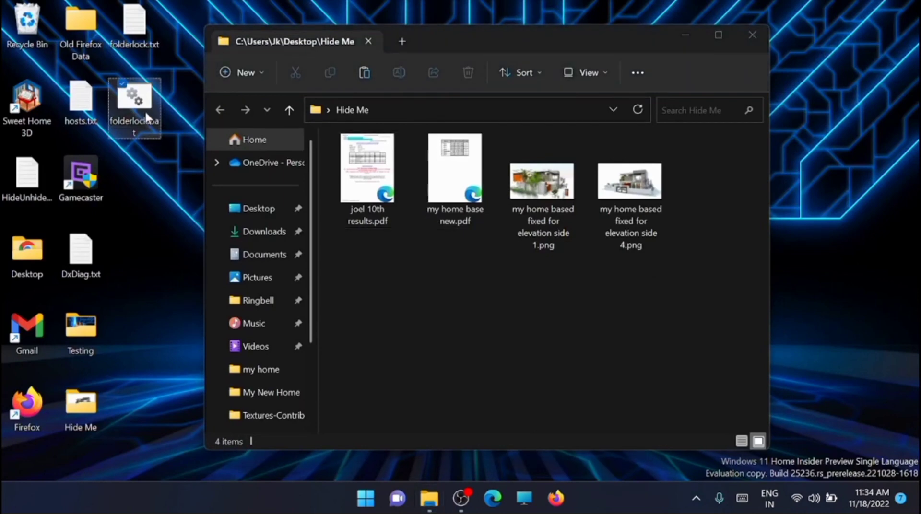
left_click(443, 286)
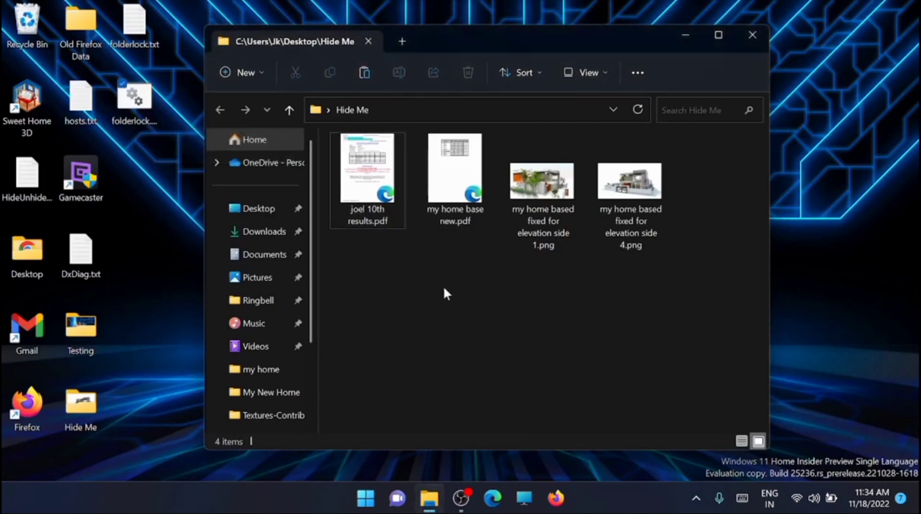
key("ctrl+v")
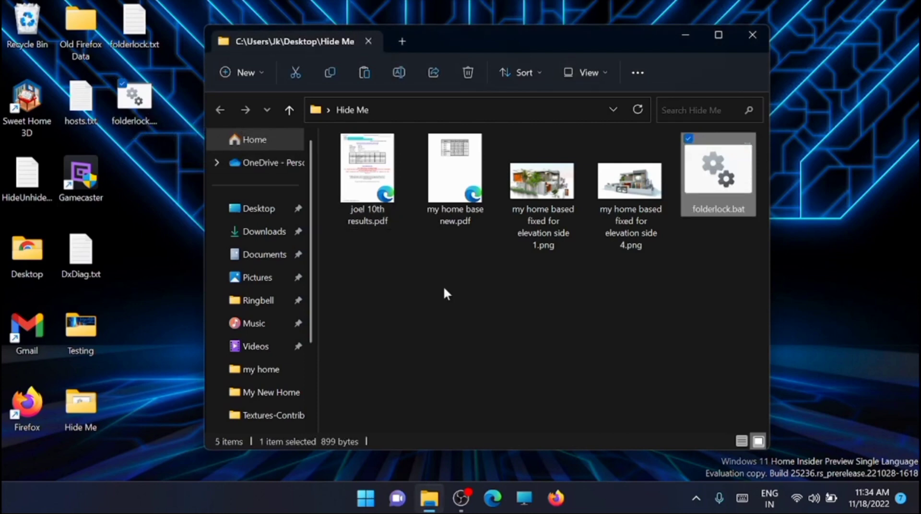
left_click(548, 282)
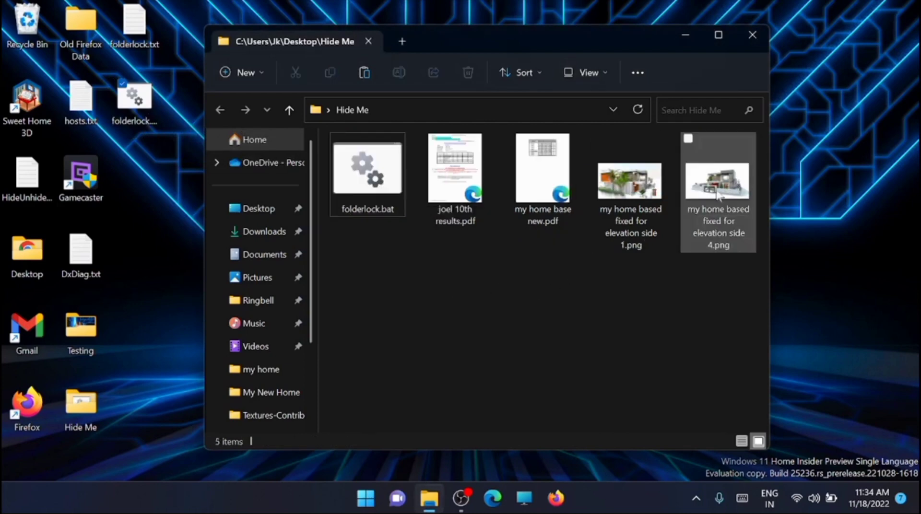
left_click(372, 194)
Run folderlock.bat to create the Private folder, then select the two PDFs and two PNGs
double_click(372, 195)
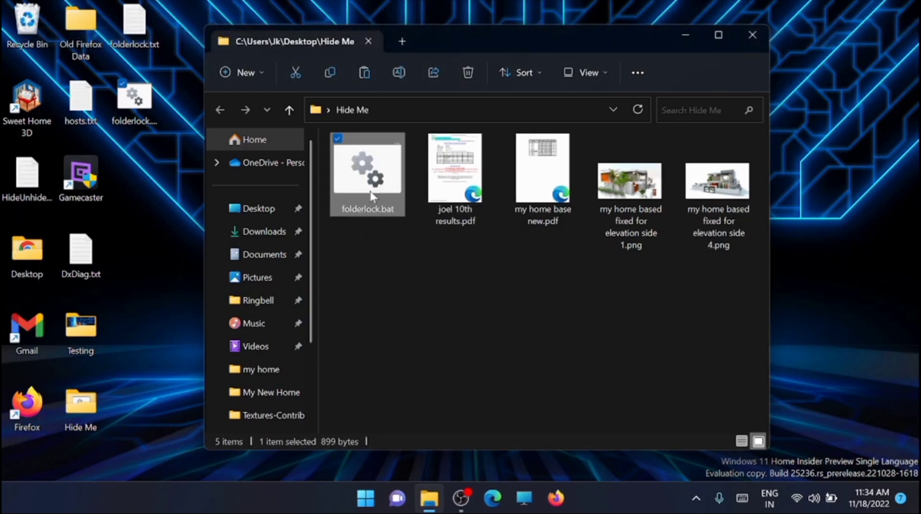
left_click(557, 275)
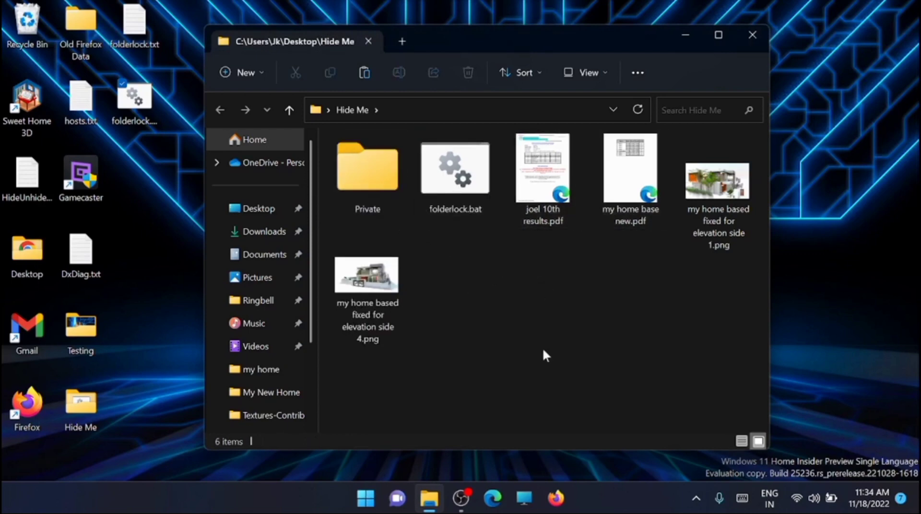
left_click(726, 206)
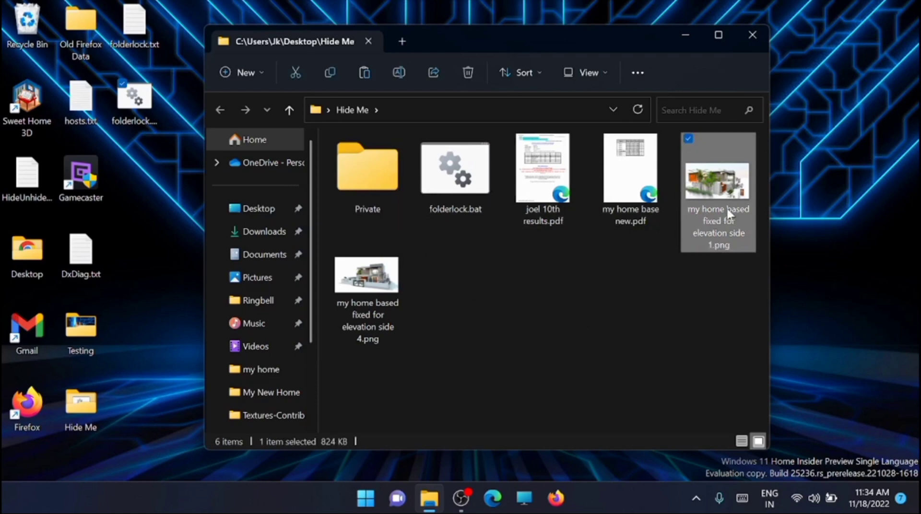
left_click(542, 177, "shift")
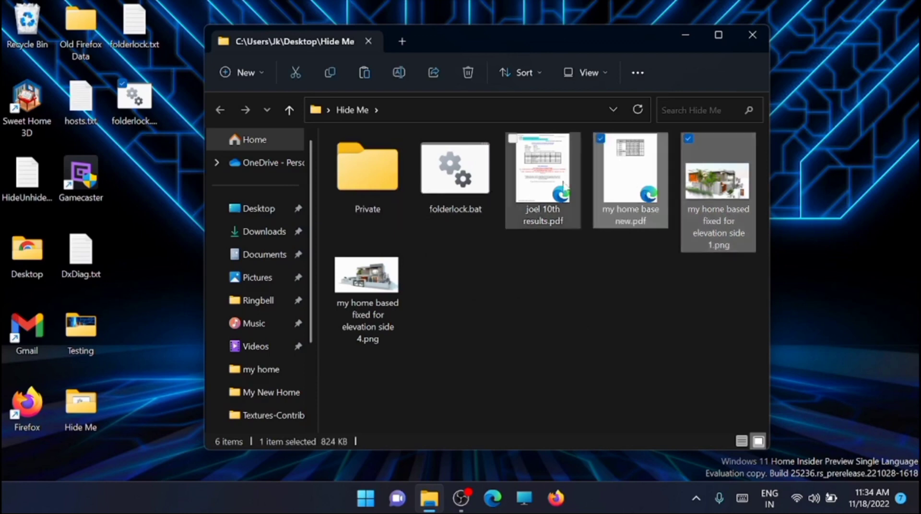
left_click(402, 268, "ctrl")
Move the four selected files into Private and check them there before returning to Hide Me
left_click_drag(403, 269, 368, 204)
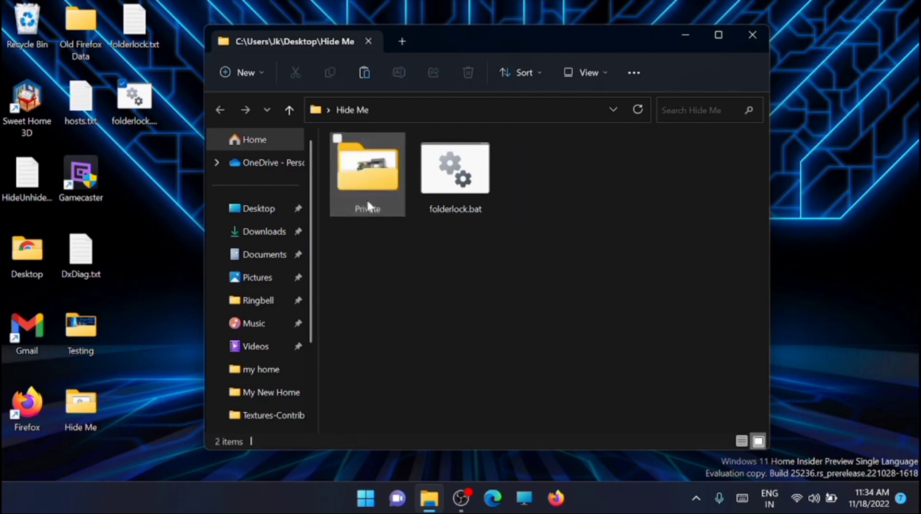
double_click(367, 203)
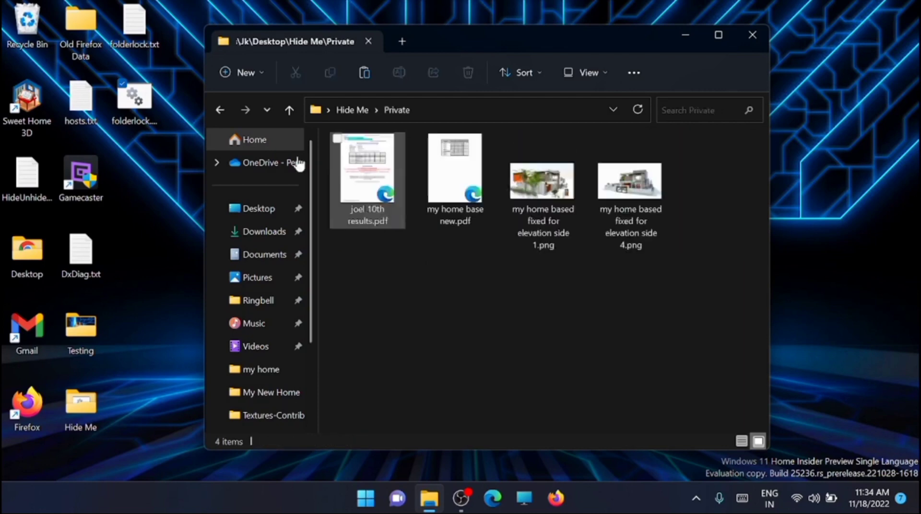
left_click(220, 110)
left_click(466, 314)
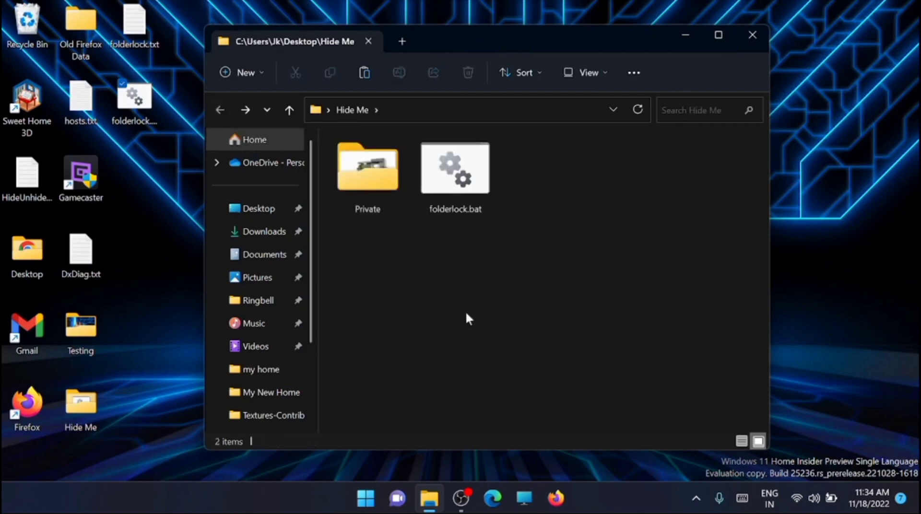
Run folderlock.bat and answer y at the lock prompt to hide the Private folder
double_click(445, 180)
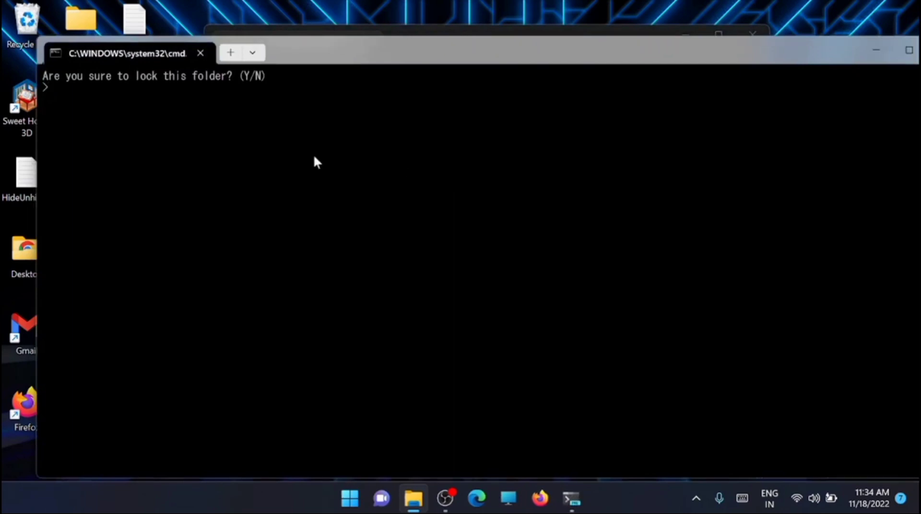
type("y")
key("Return")
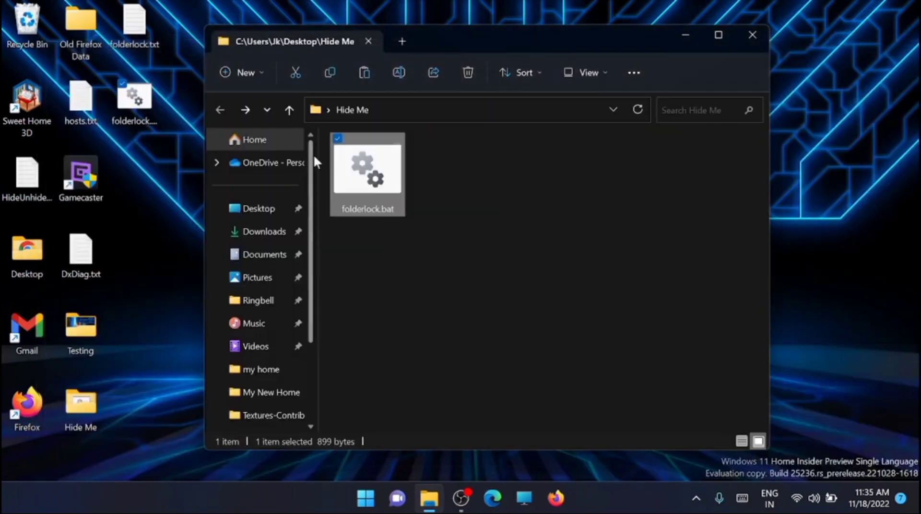
Run folderlock.bat again and enter your chosen password to unlock the Private folder
left_click(430, 240)
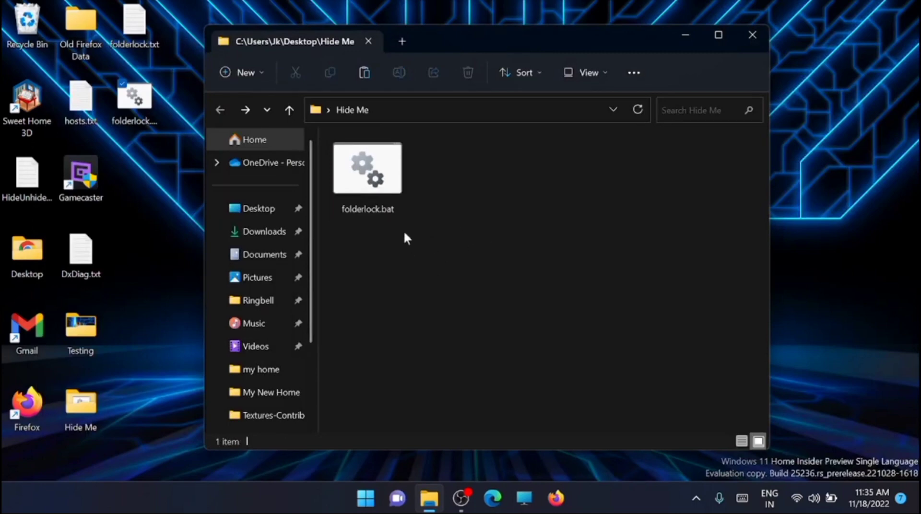
left_click(391, 209)
double_click(391, 209)
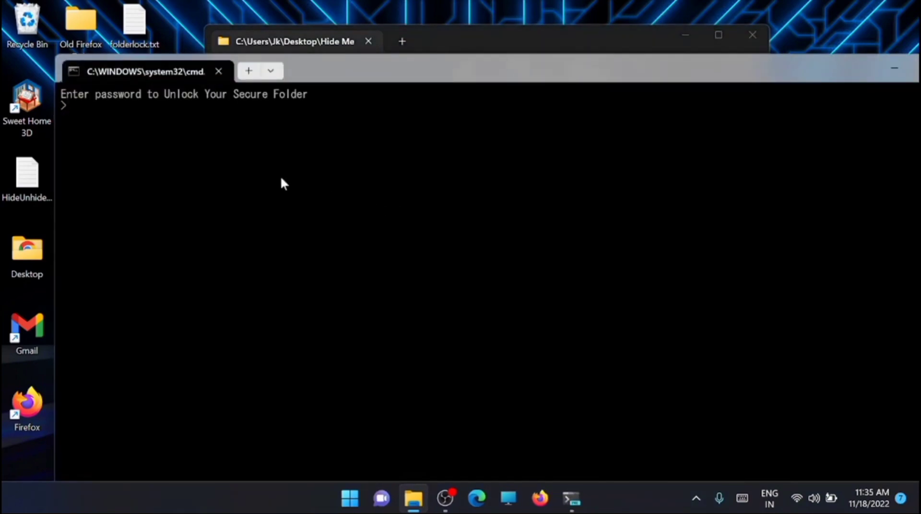
type("12345")
key("Return")
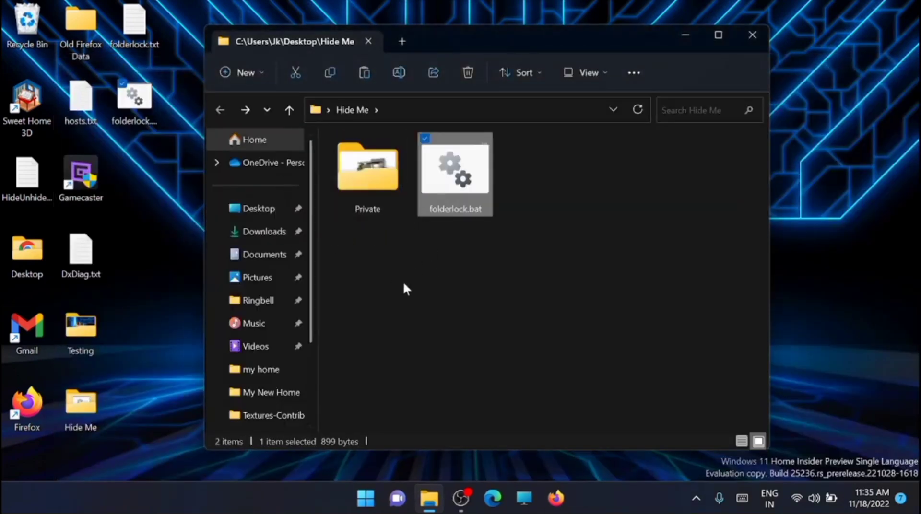
Close the Hide Me File Explorer window
left_click(752, 35)
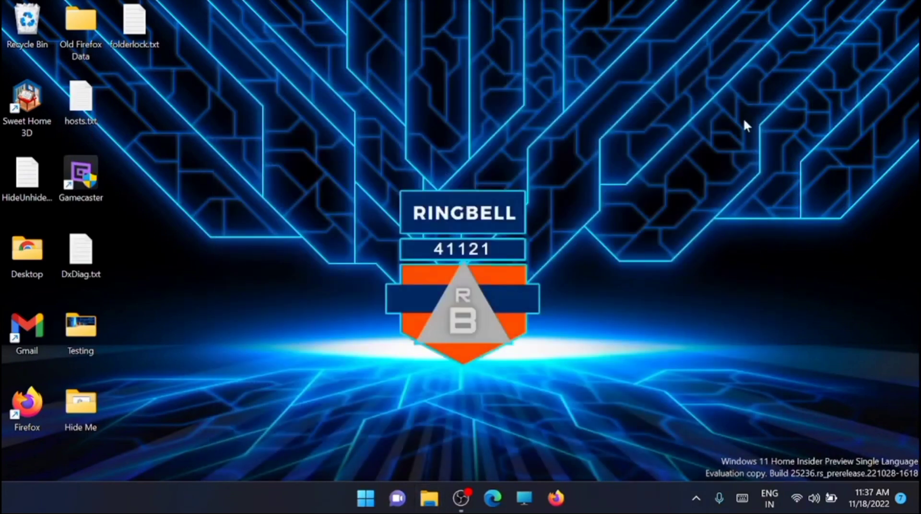